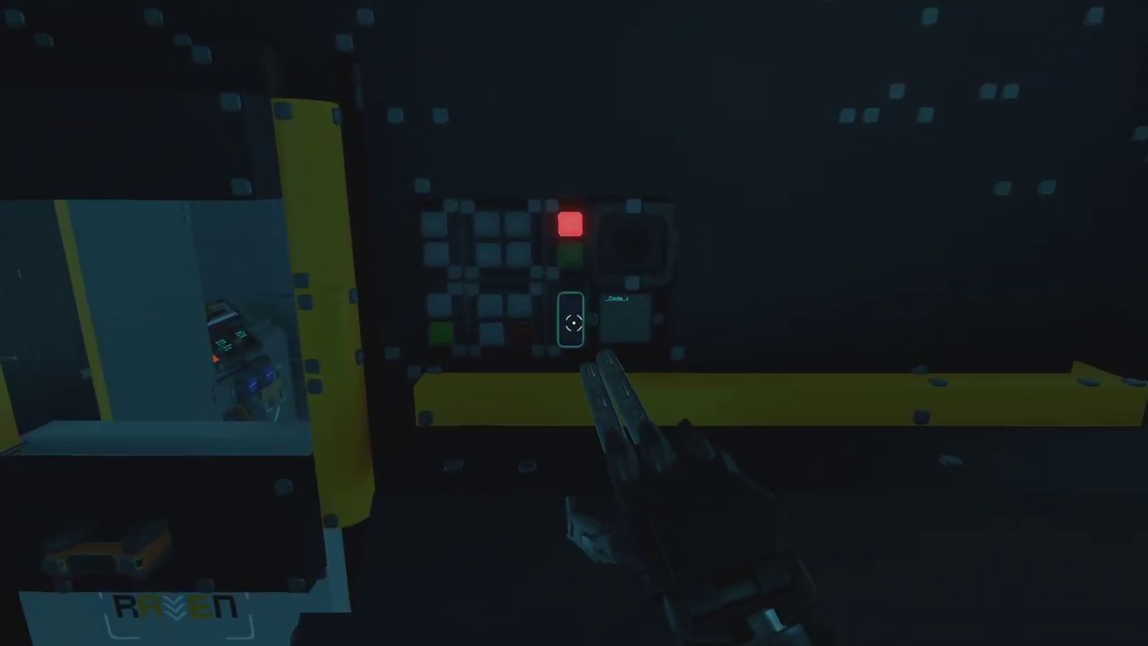
Step: Enter a wrong code on the ship door keypad so it shows ACCESS DENY
left_click(574, 323)
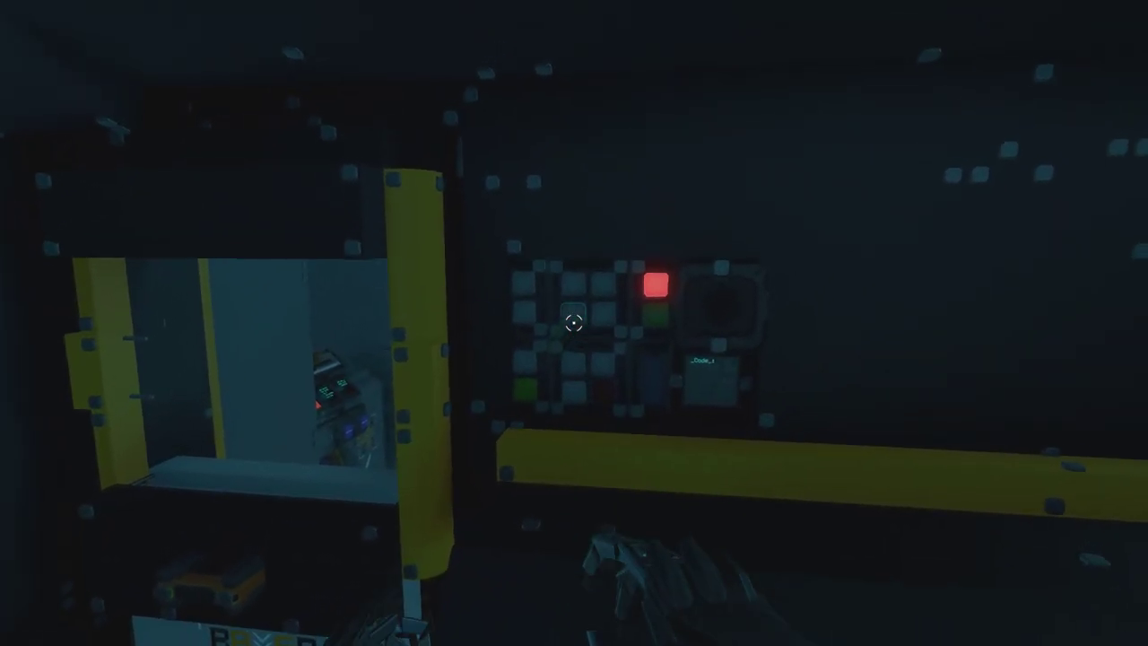
left_click(574, 323)
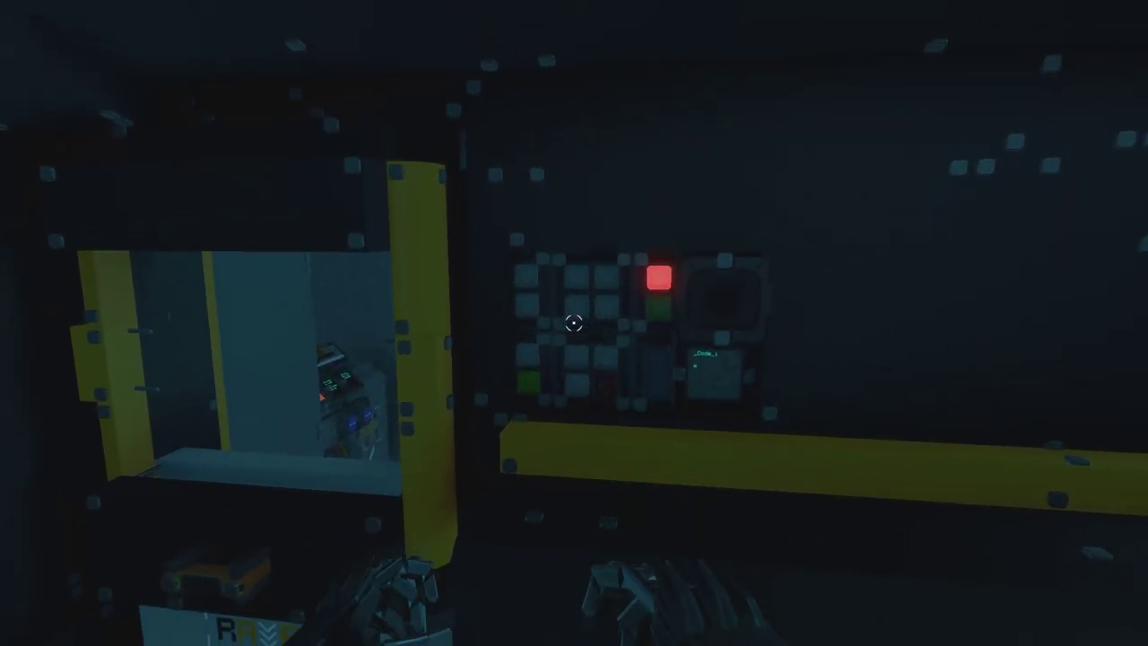
left_click(574, 323)
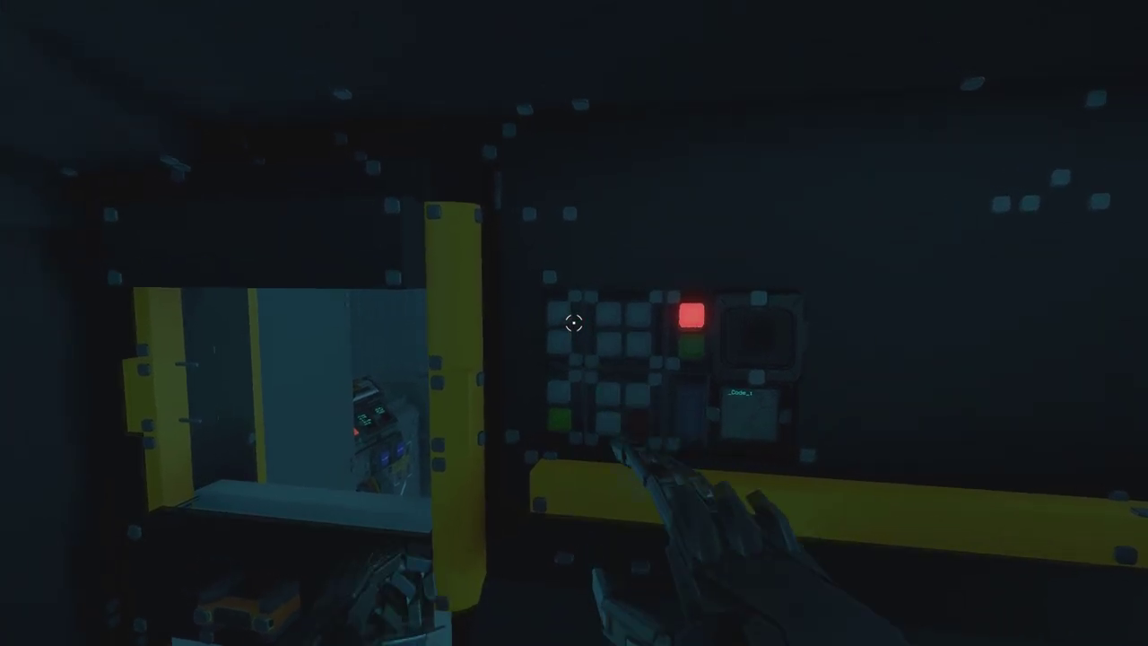
left_click(574, 323)
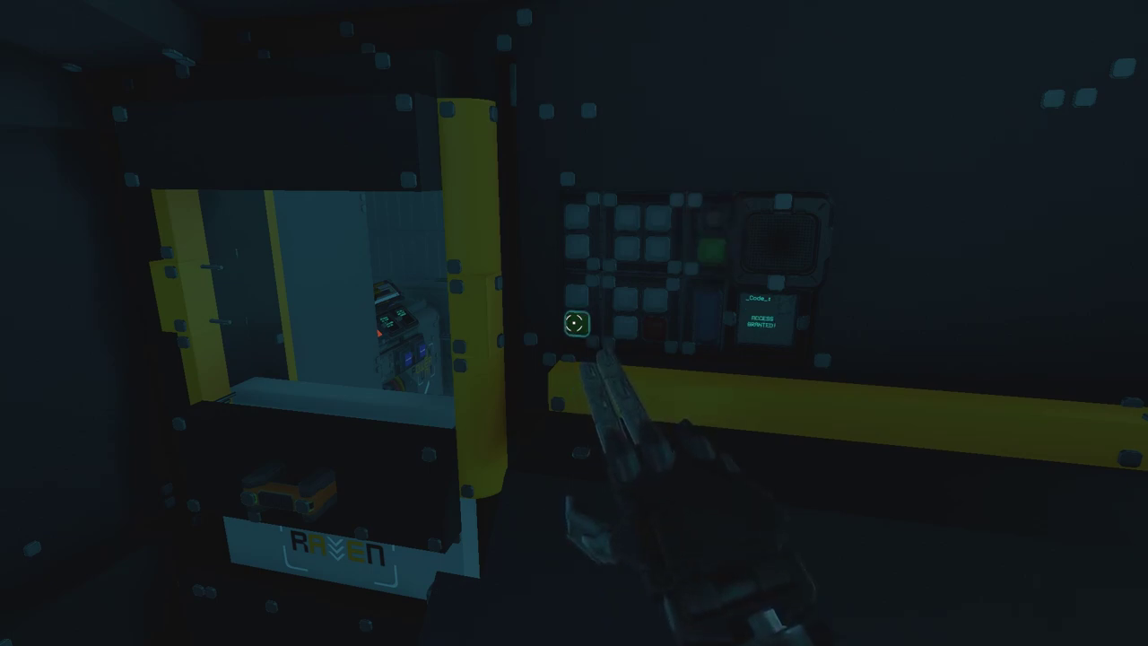
Step: Swing the door open with the keypad's open button once ACCESS GRANTED is shown
left_click(574, 322)
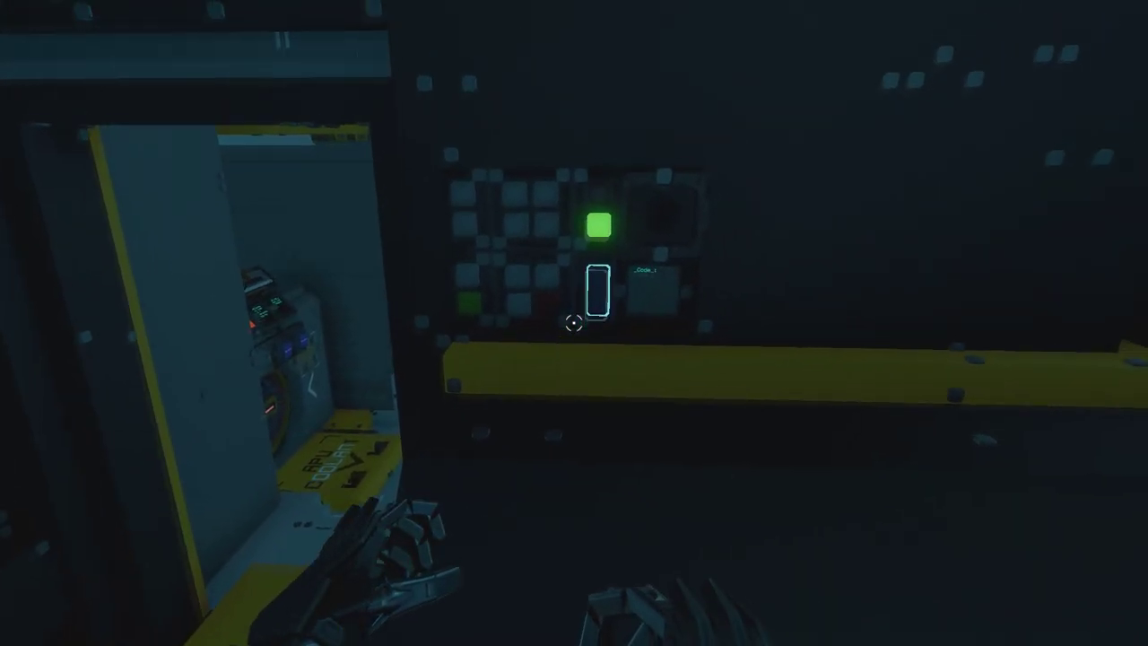
Step: Walk through the doorway into the compartment and face the interior keypad
key("w")
key("w")
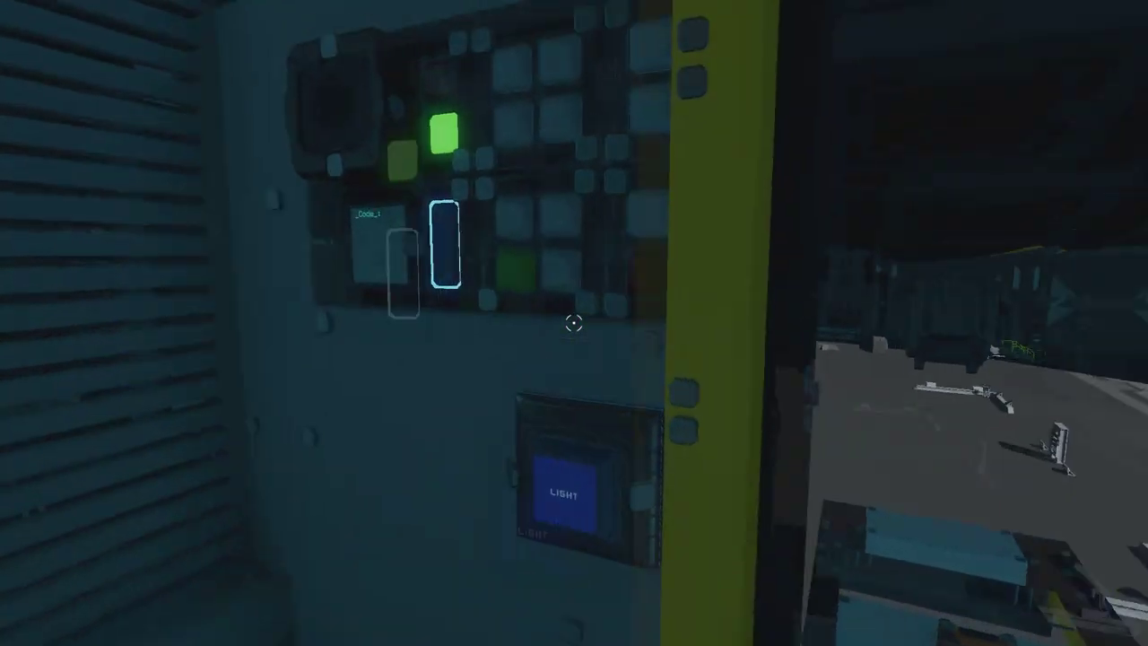
key("s")
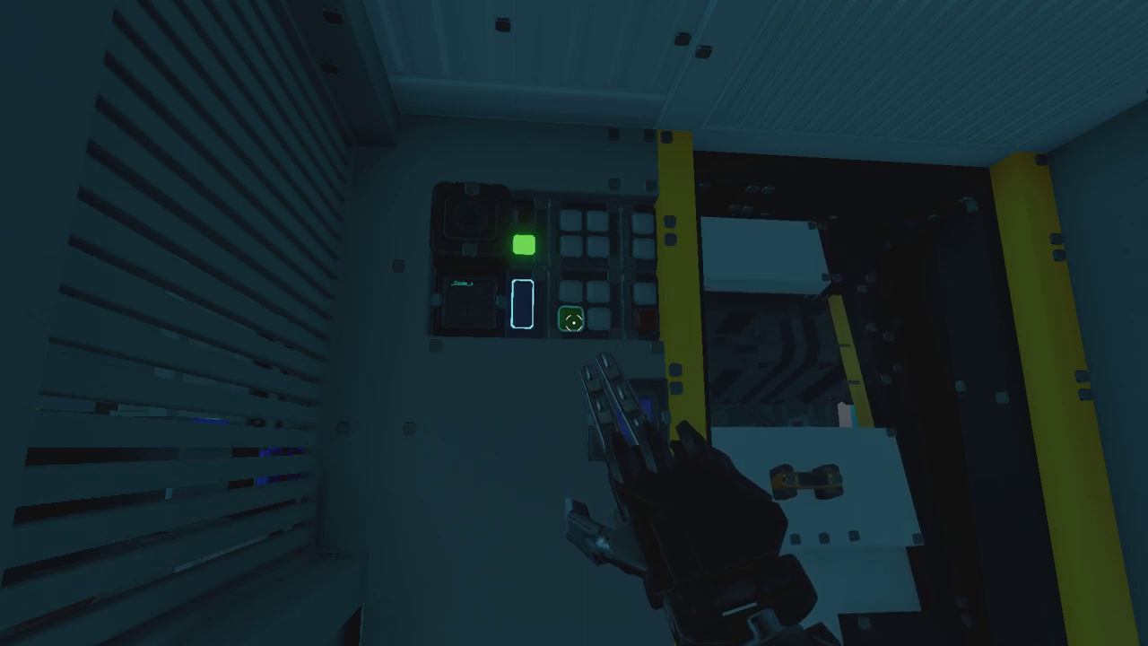
Step: Block access from inside, then re-enter the code until the keypad reads ACCESS GRANTED
left_click(571, 320)
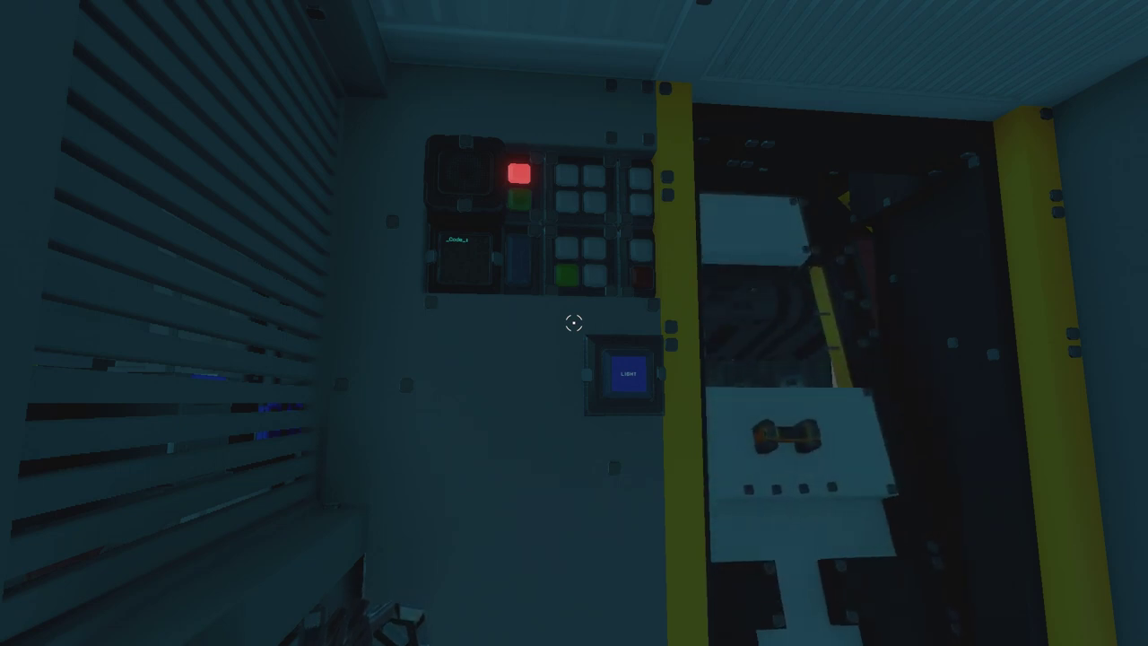
left_click(572, 322)
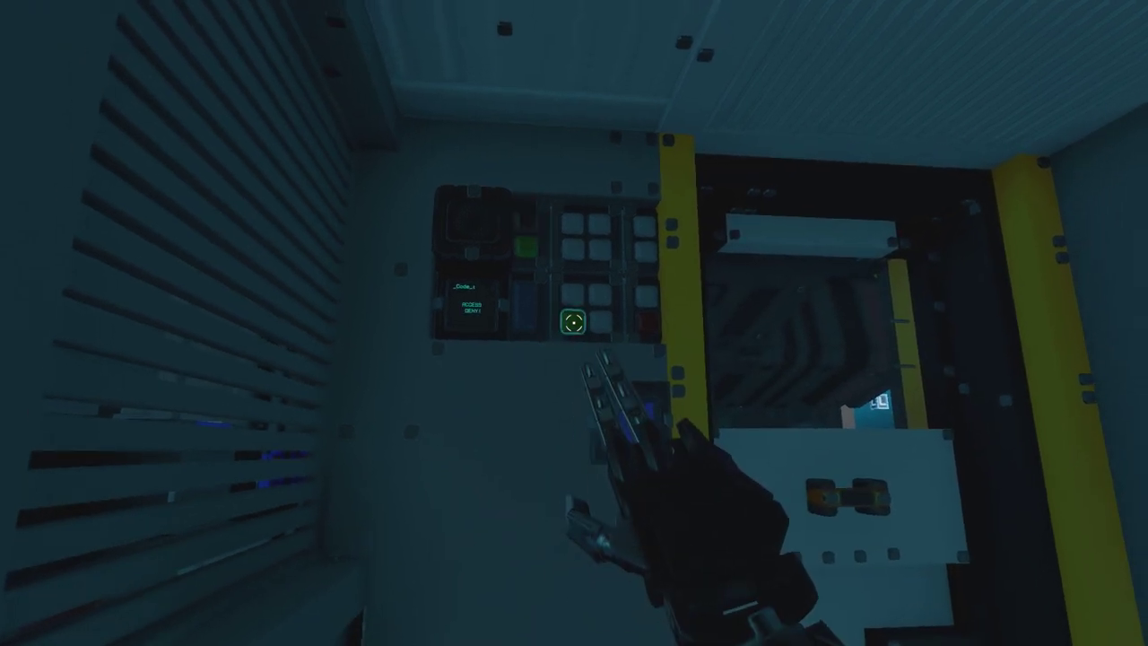
left_click(572, 322)
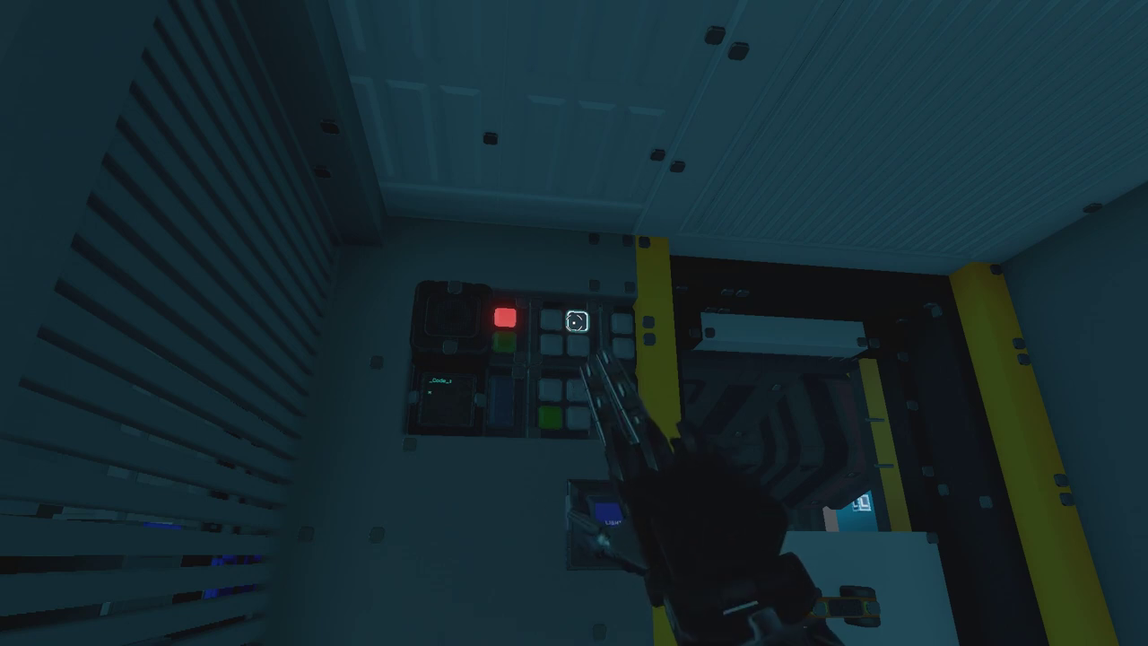
left_click(575, 321)
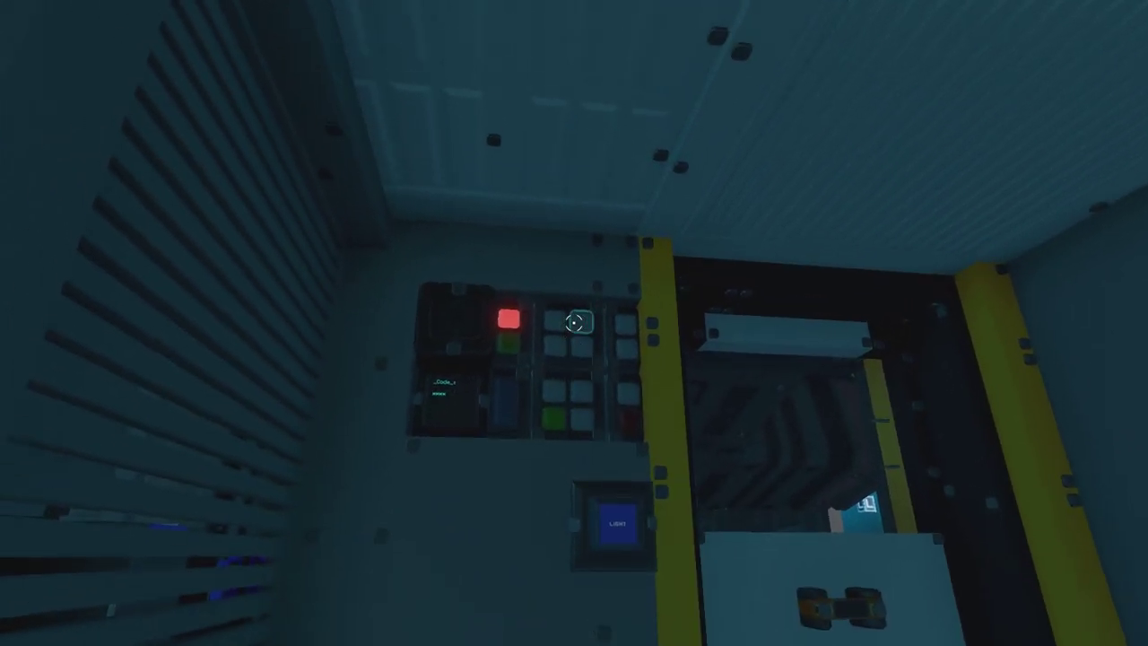
left_click(574, 321)
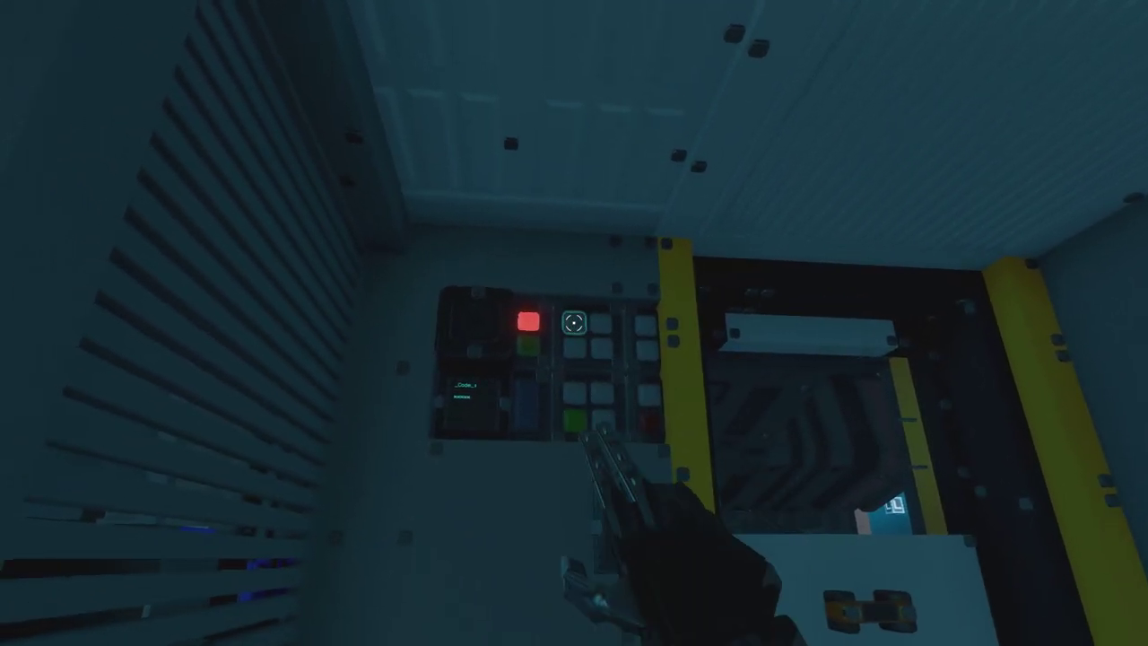
left_click(574, 323)
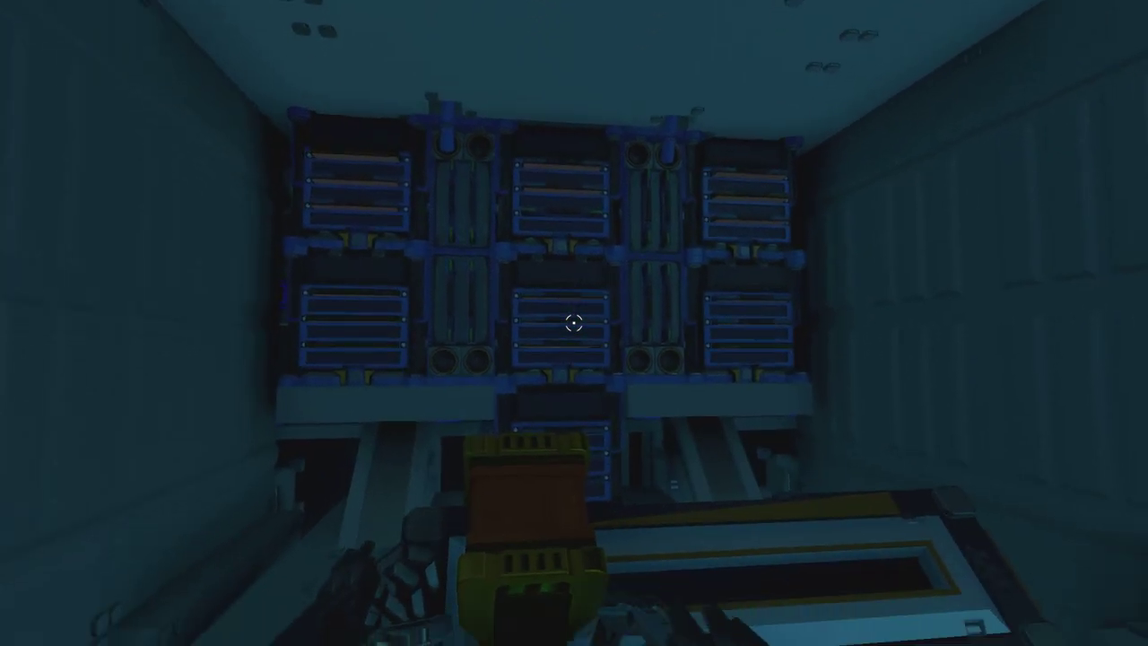
Step: Change the logic chip's pass field to 123 with the universal tool's Data panel
left_click(575, 323)
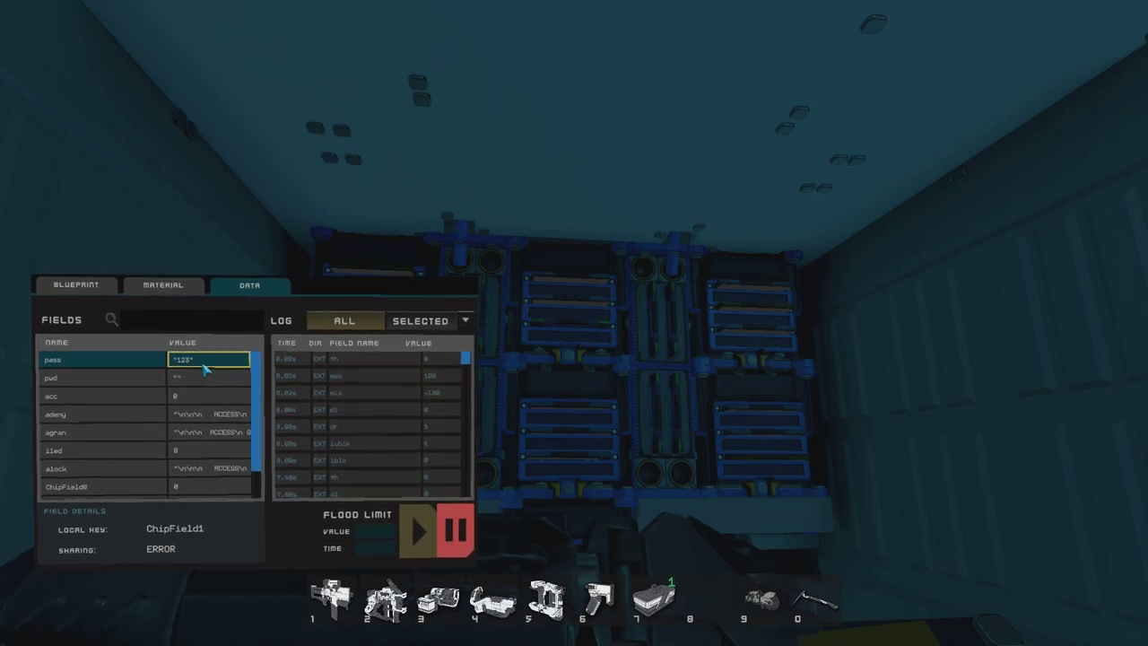
key("Escape")
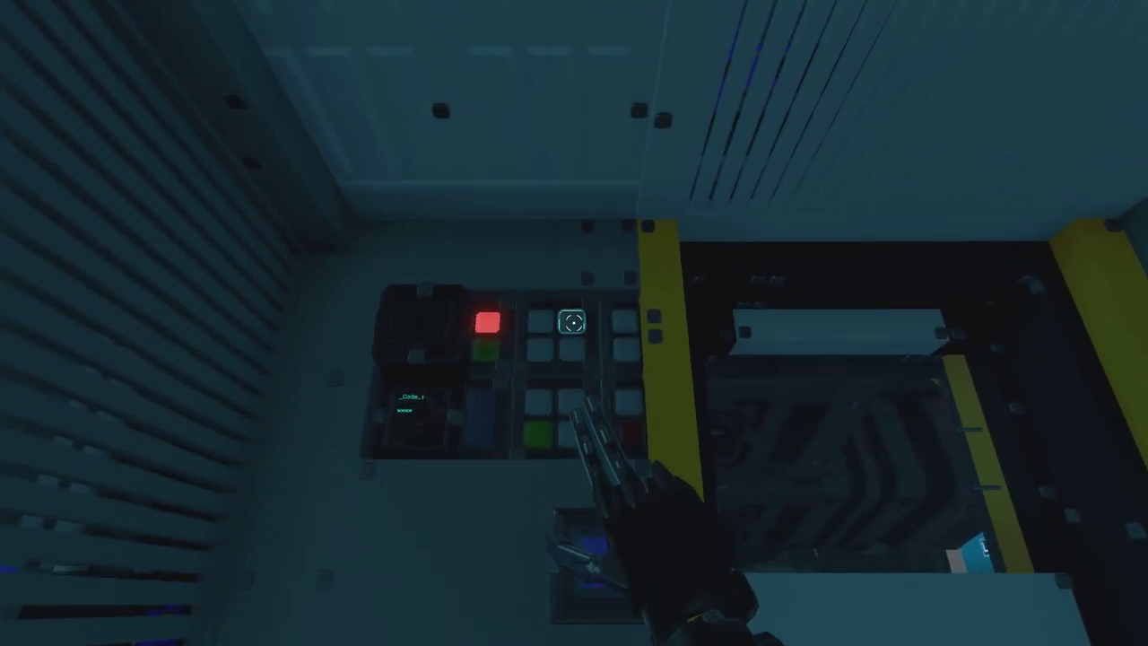
Step: Enter the new code 1-2-3 on the interior keypad and submit it
left_click(572, 324)
left_click(572, 328)
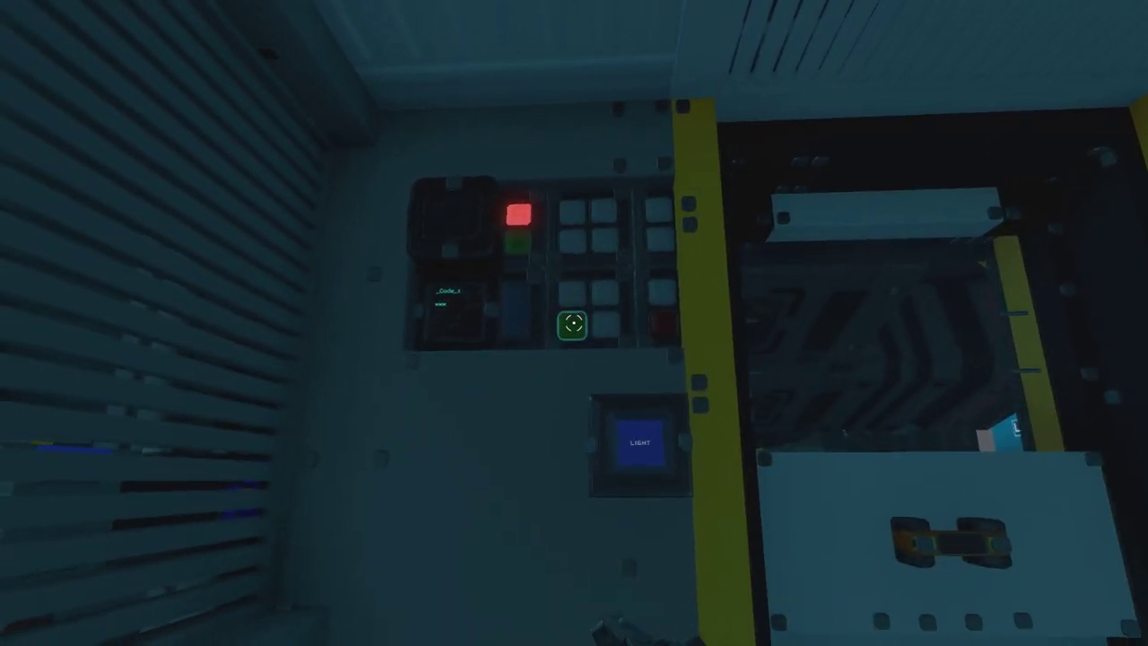
left_click(575, 324)
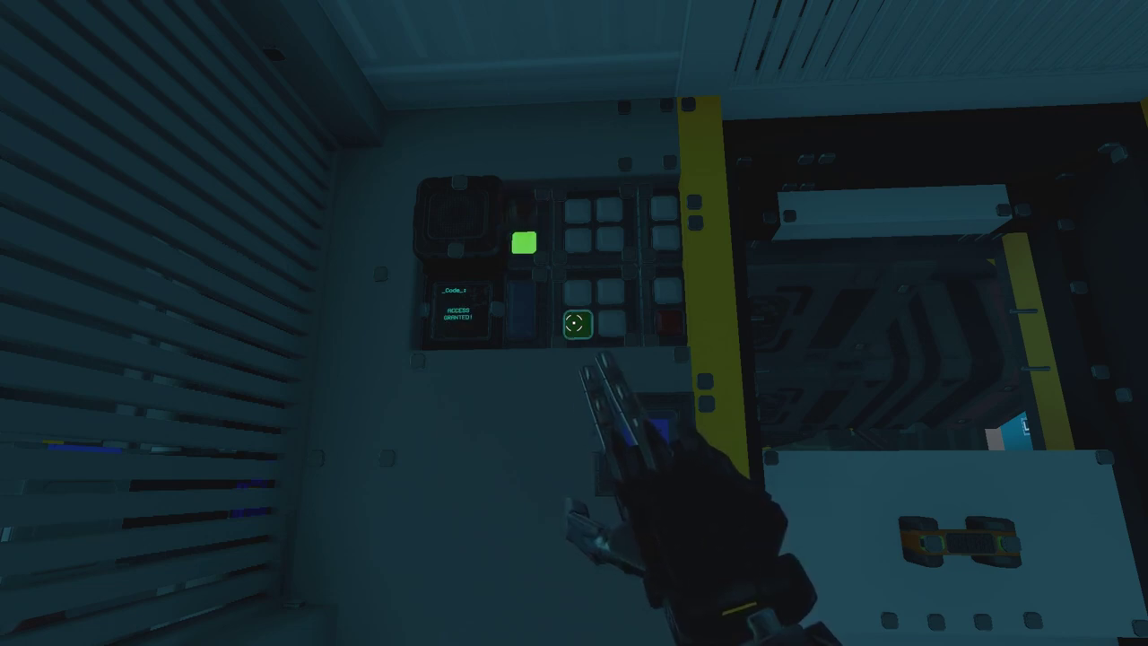
Step: Search the keypad's Data fields for the pass entry, then close them and select hotbar slot 9
key("q")
type("pl")
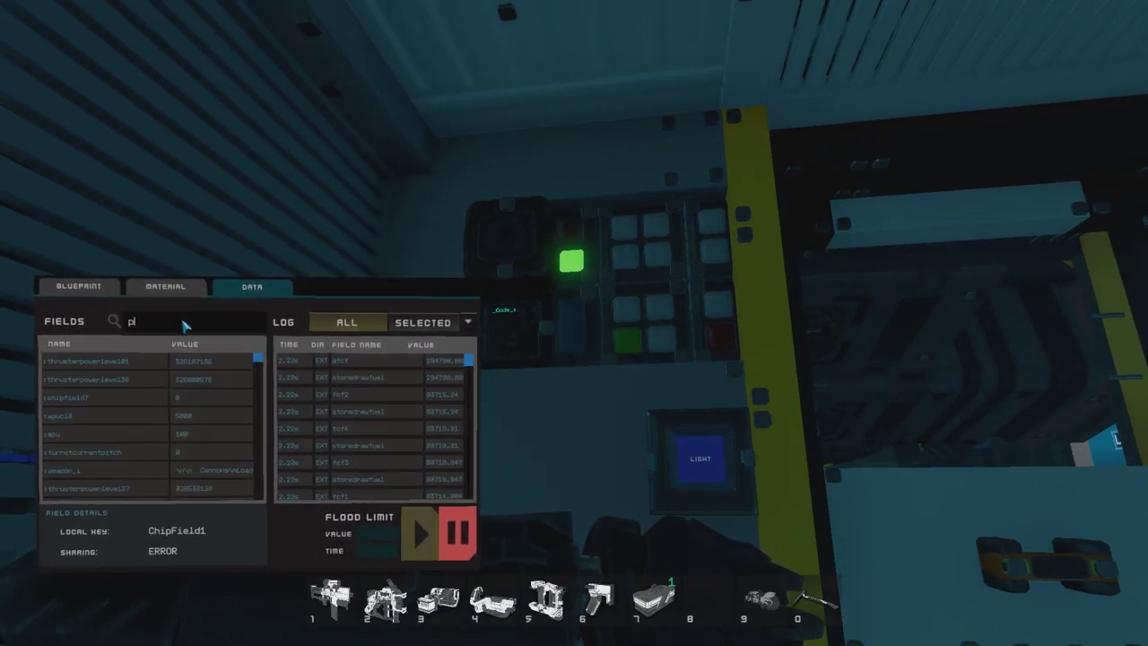
key("BackSpace")
type("as")
key("BackSpace")
key("BackSpace")
key("BackSpace")
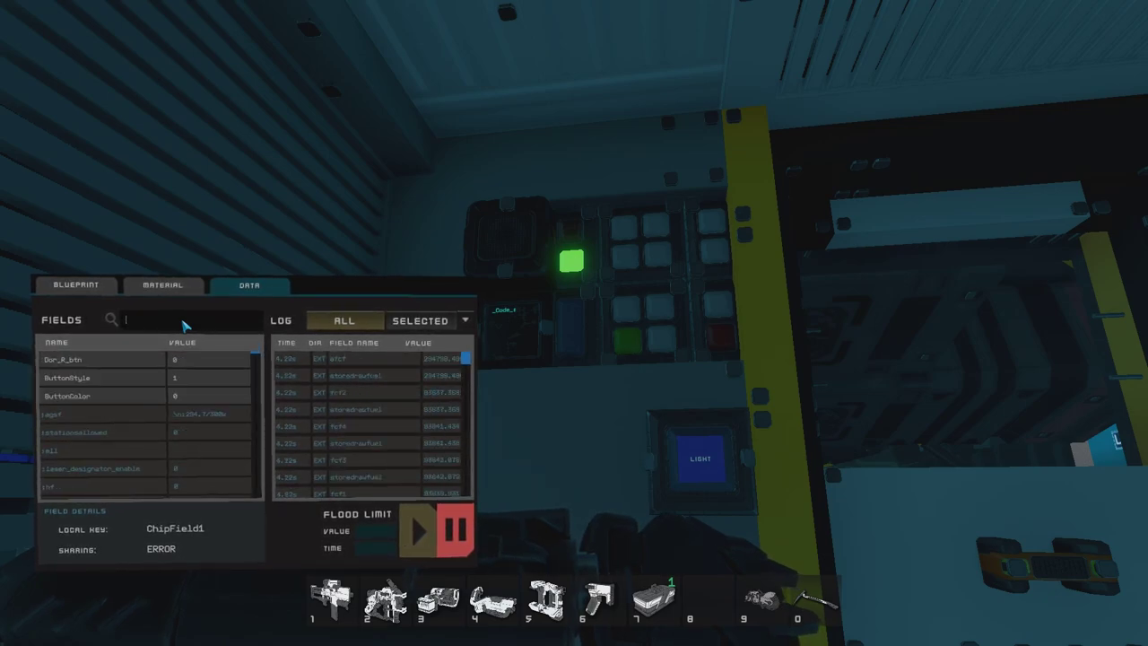
type("pul")
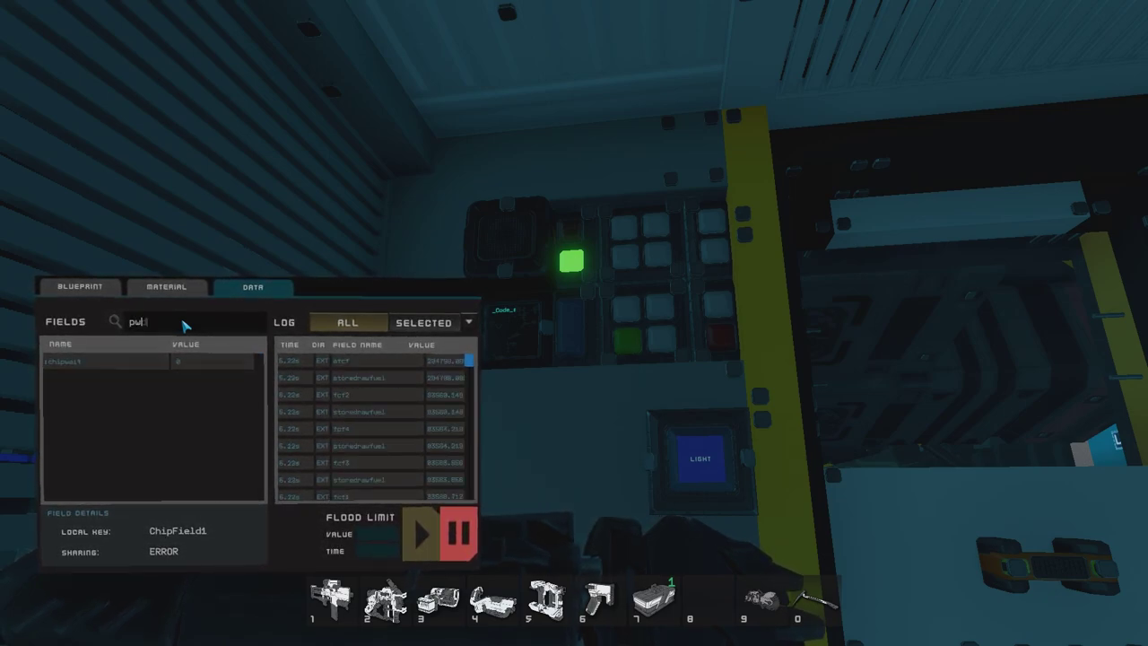
key("BackSpace")
key("BackSpace")
key("BackSpace")
type("p")
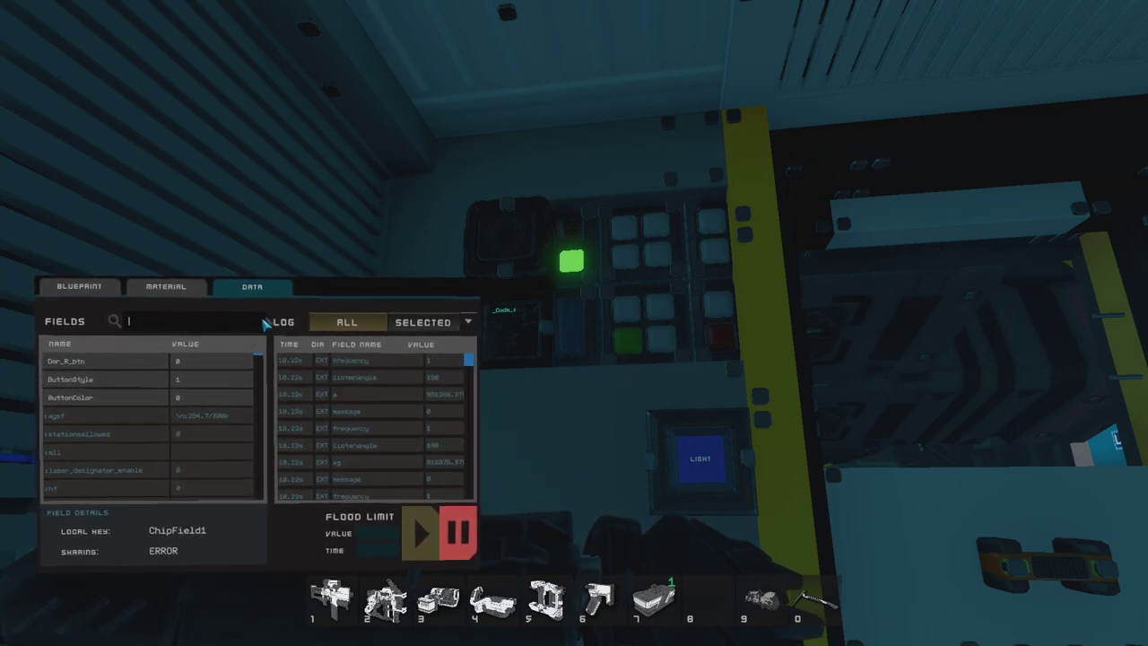
key("Escape")
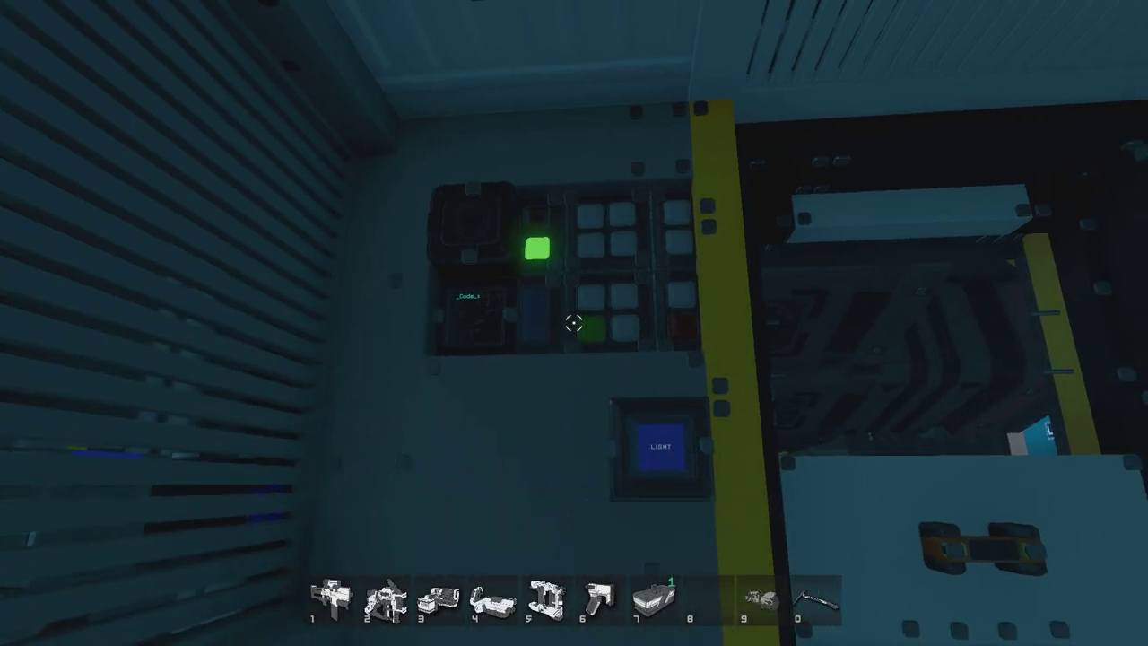
key("9")
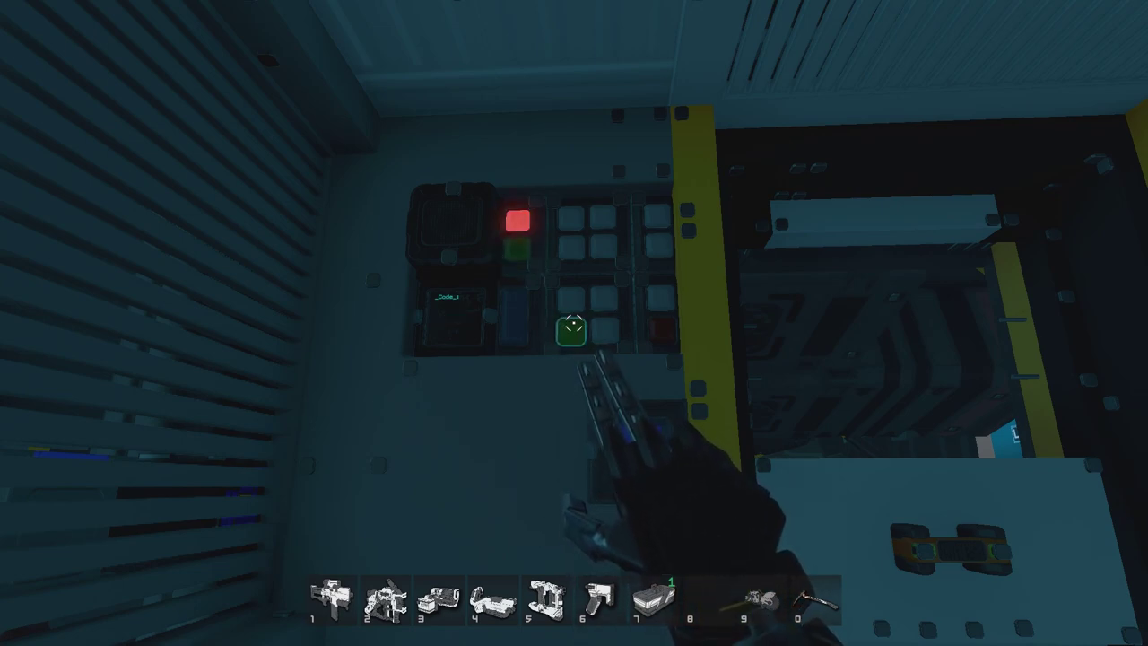